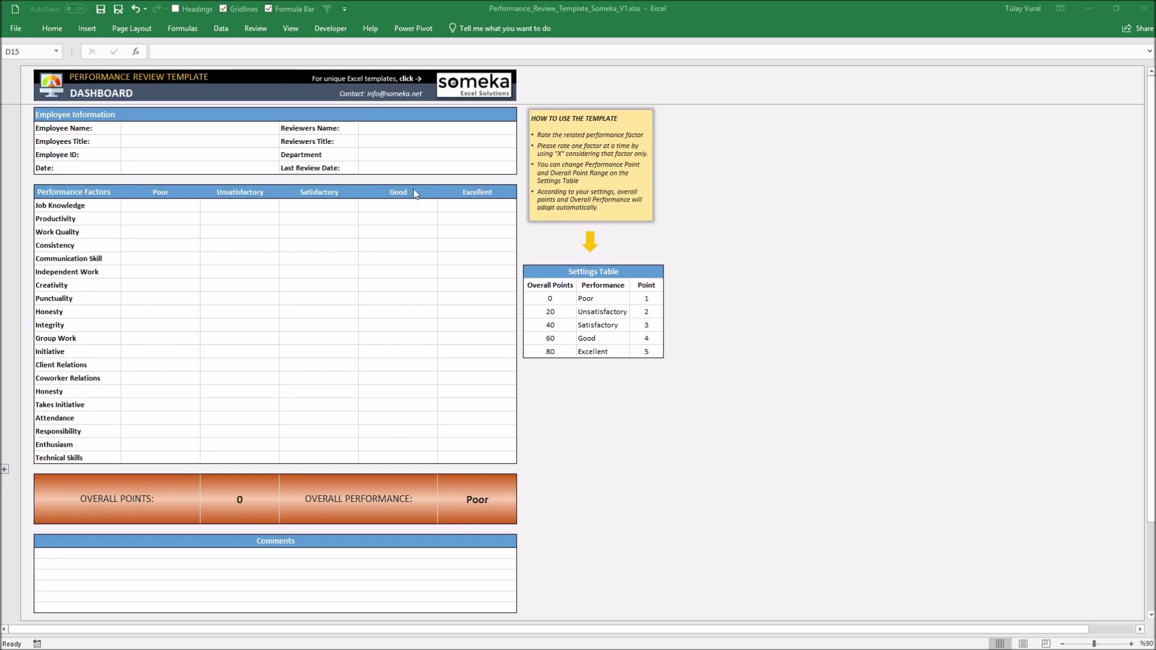
Enter the employee's and reviewer's names, title Business Analyst, the employee ID and date 01.04.2019
left_click(176, 132)
type("B")
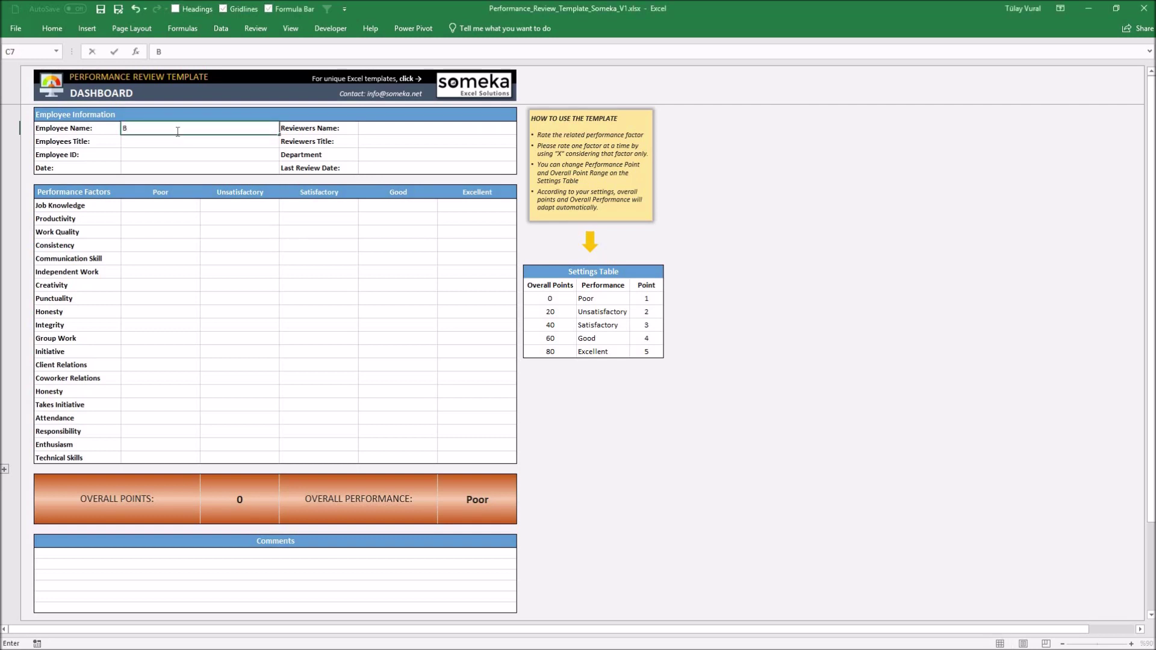
type("rad Pitt")
key("Tab")
key("Tab")
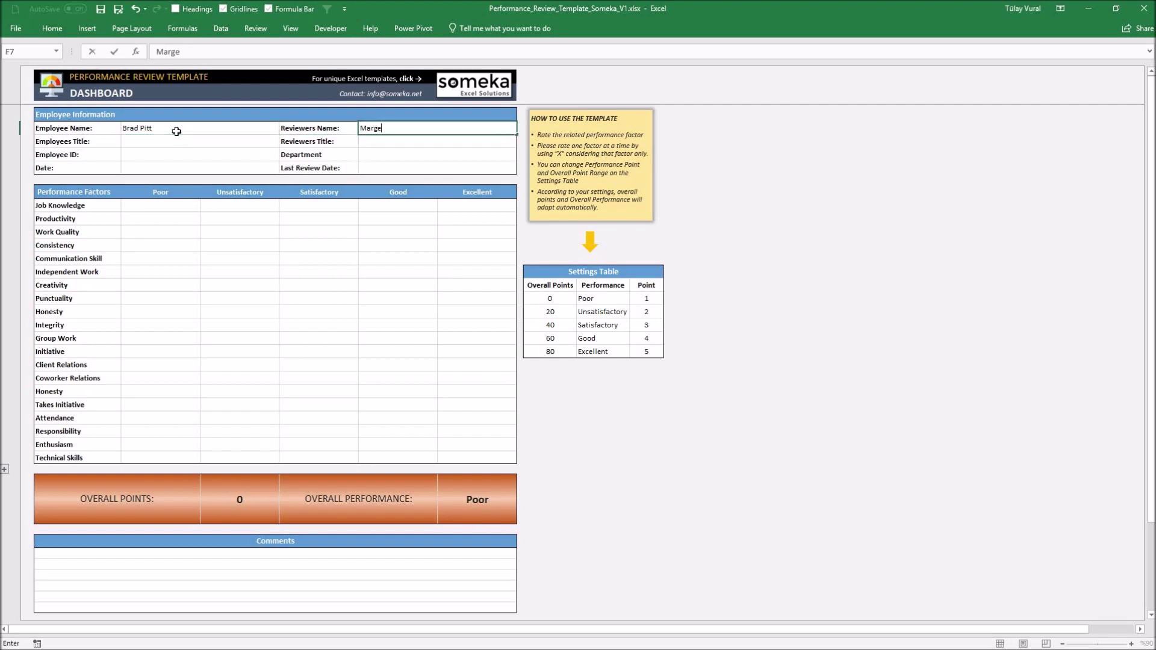
key("Return")
type("Business Analyst")
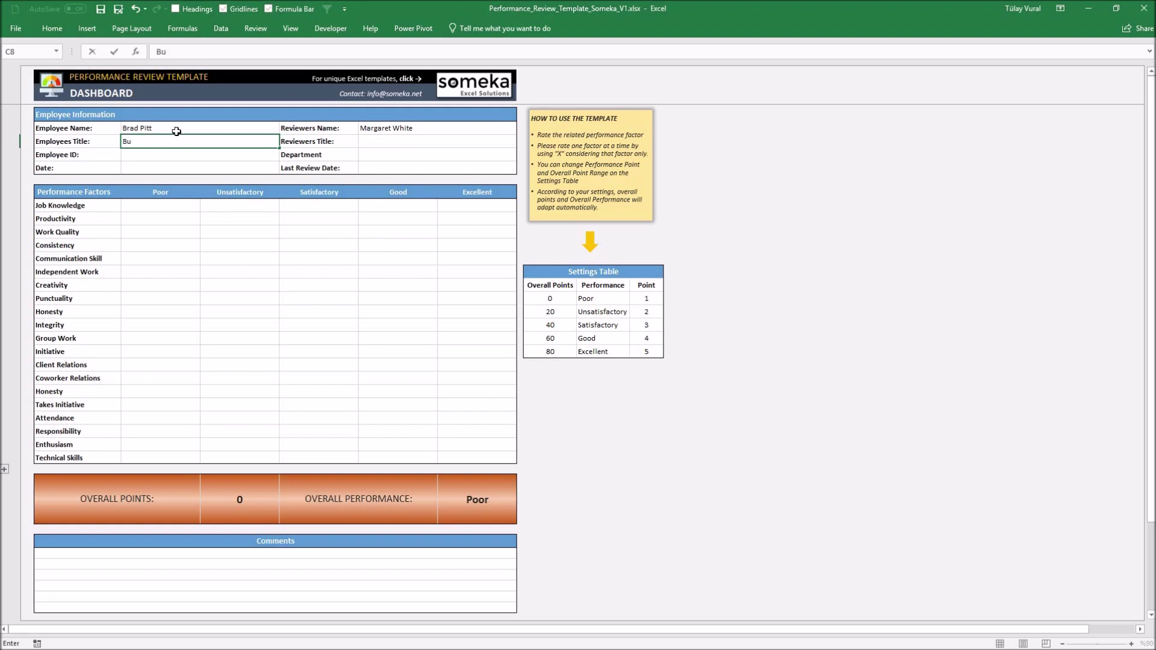
key("Return")
type("452345")
key("Return")
type("01")
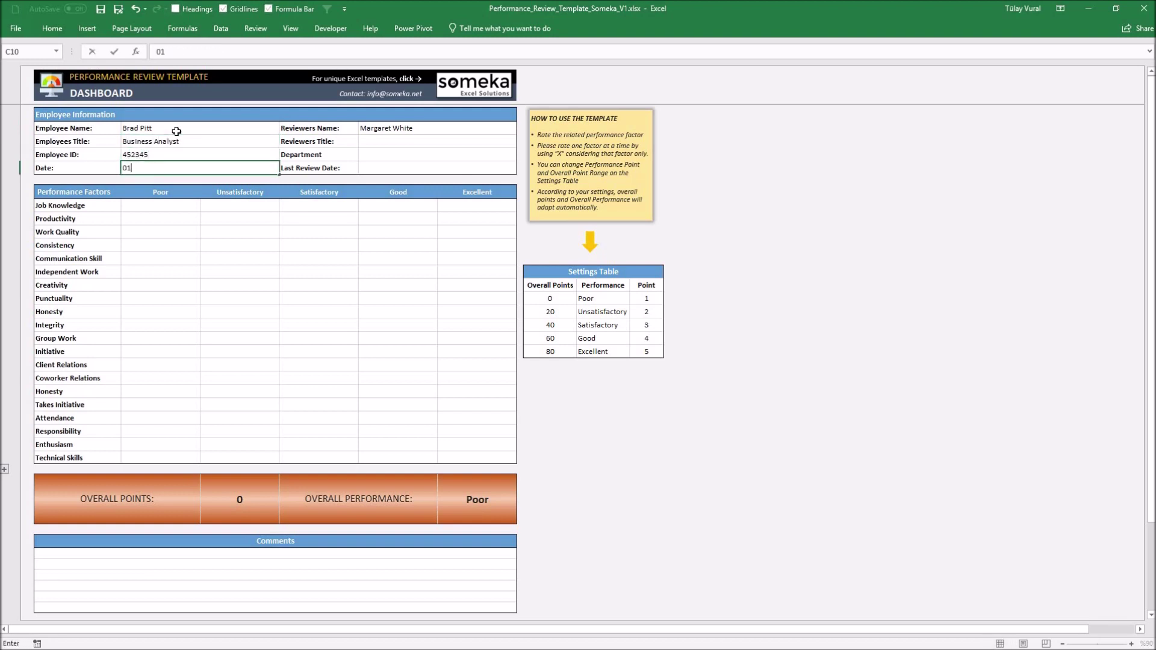
type(".04.2019")
key("Tab")
Fill in reviewer title Business Development Manager, department Business Development and last review 1.04.2018
key("Up")
key("Up")
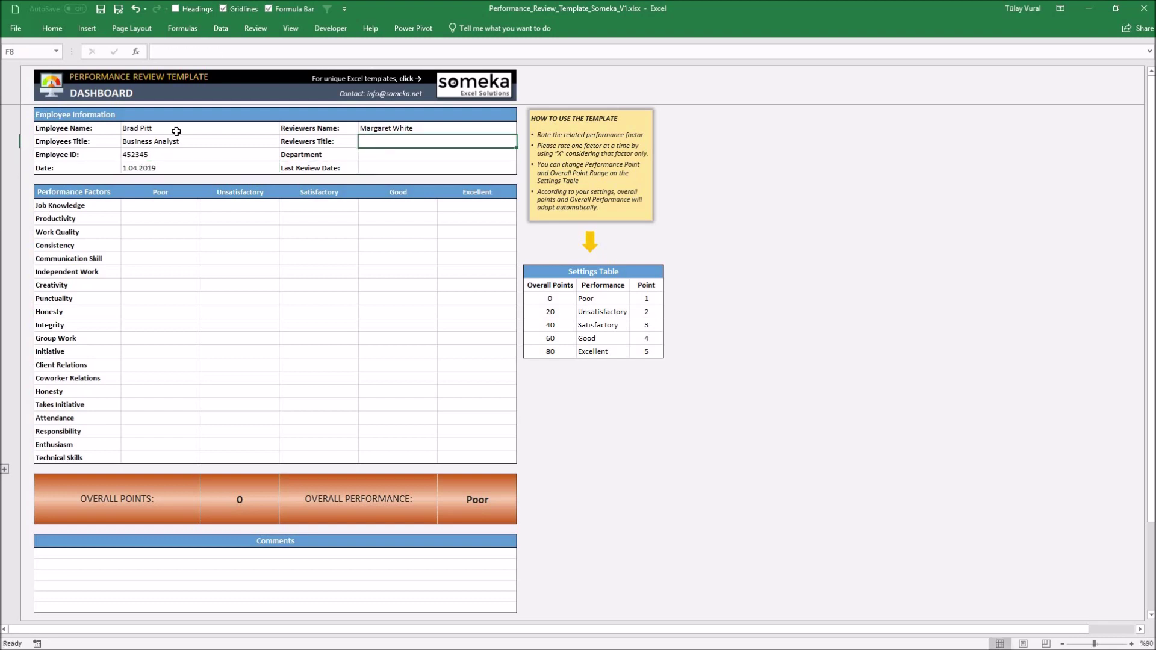
type("Business Development Manager")
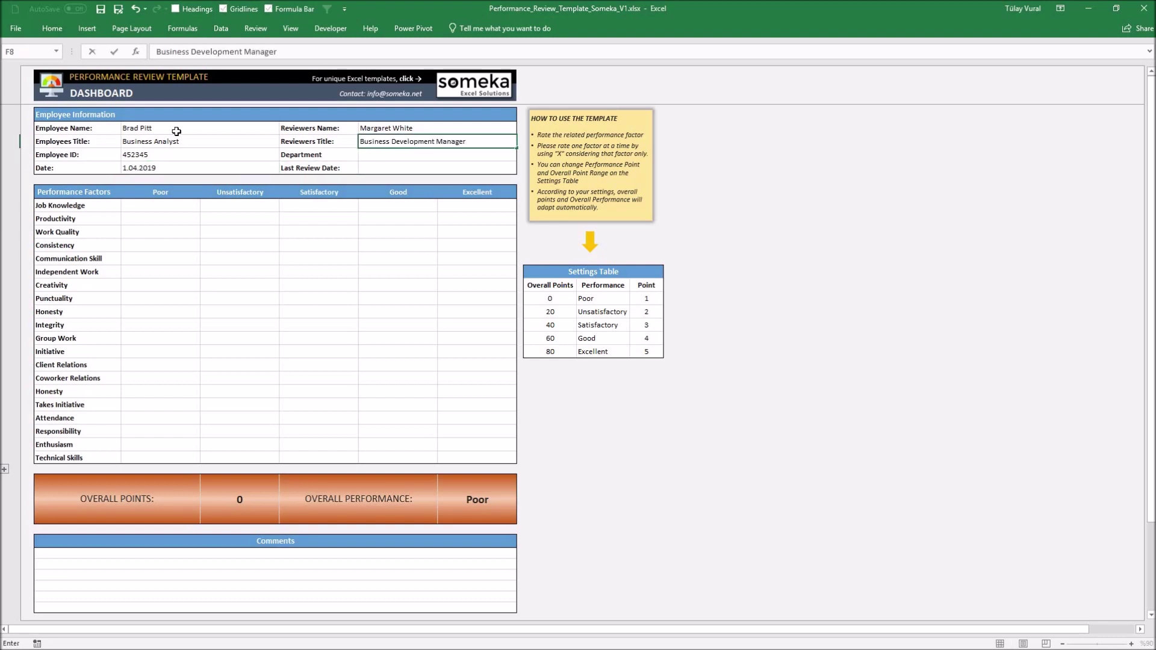
key("Return")
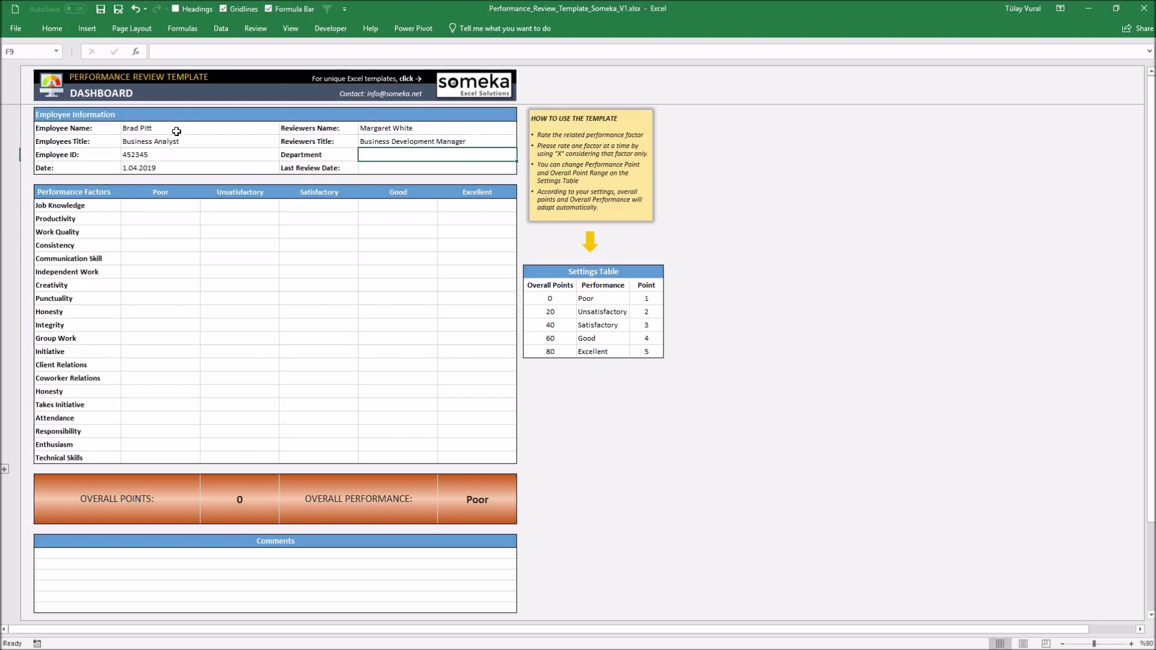
type("Business Development")
key("Delete")
key("Return")
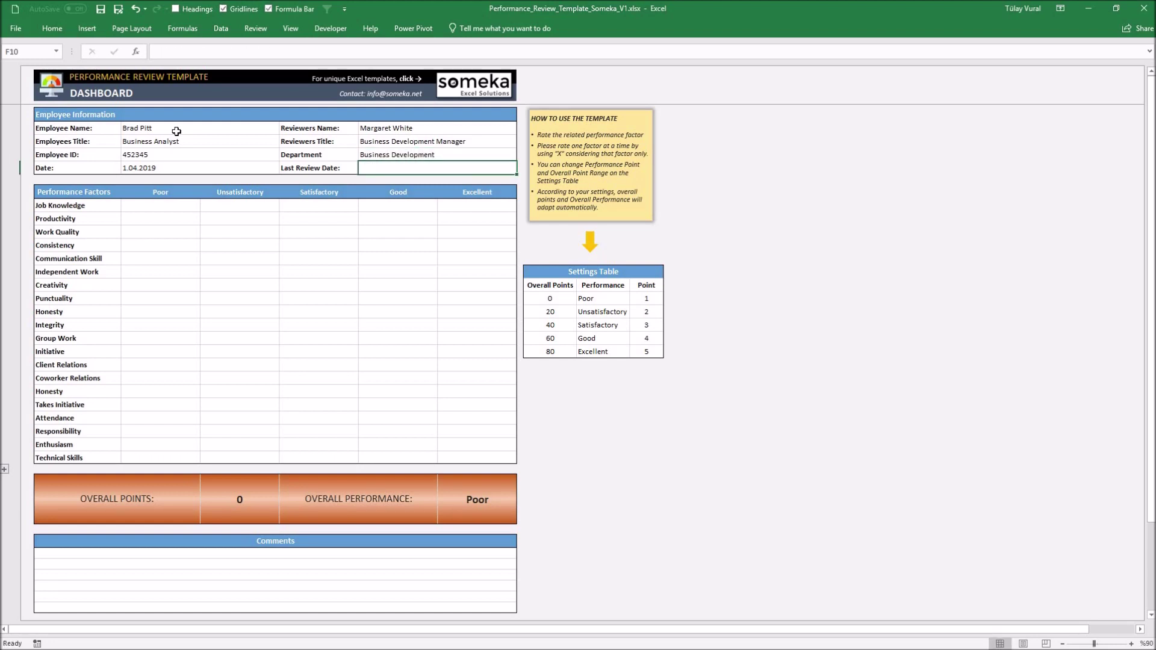
type("1.04.2018")
key("Return")
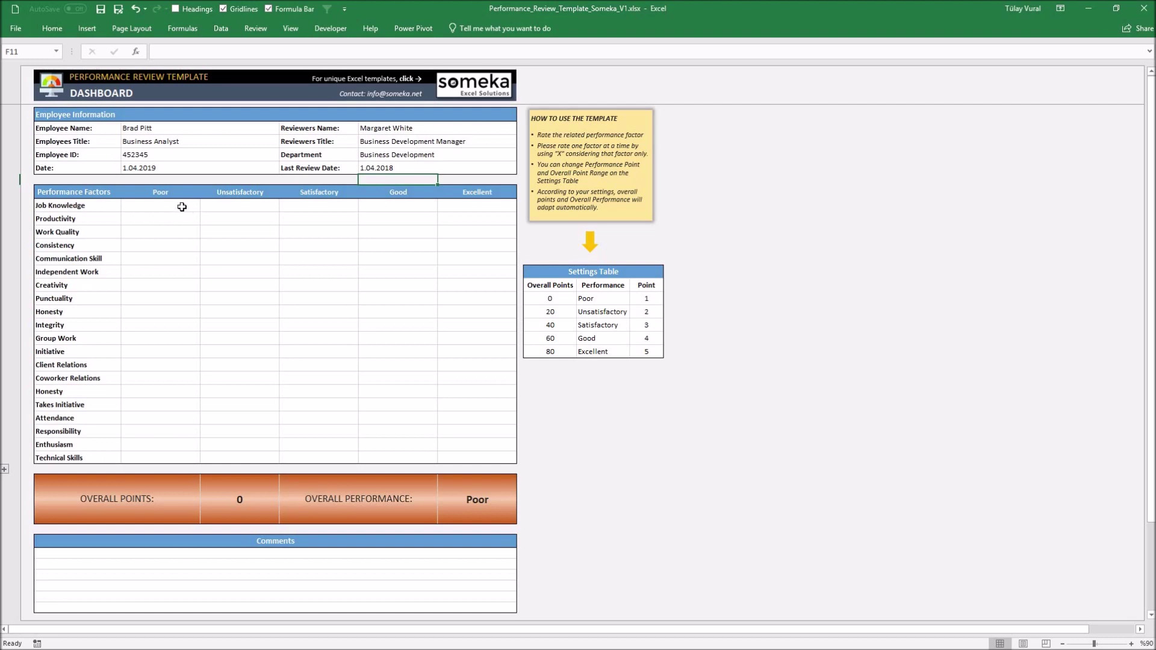
left_click(181, 207)
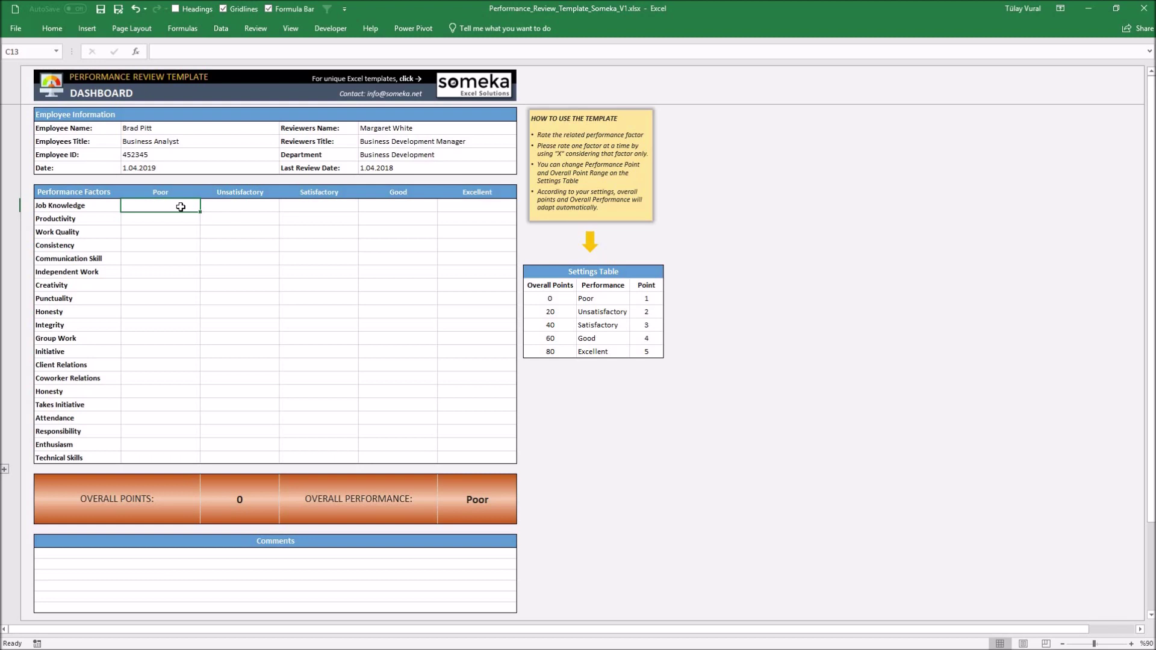
Mark X for Job Knowledge Satisfactory, Productivity Unsatisfactory and Work Quality Good
type("X")
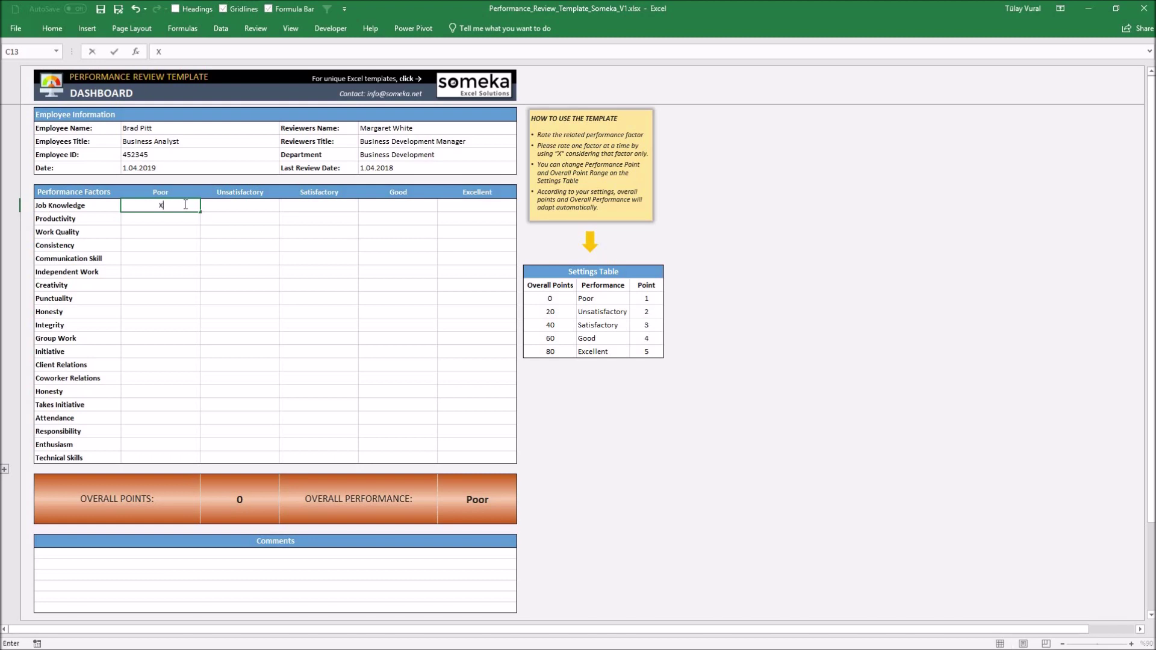
key("Escape")
left_click(309, 208)
type("X")
left_click(243, 225)
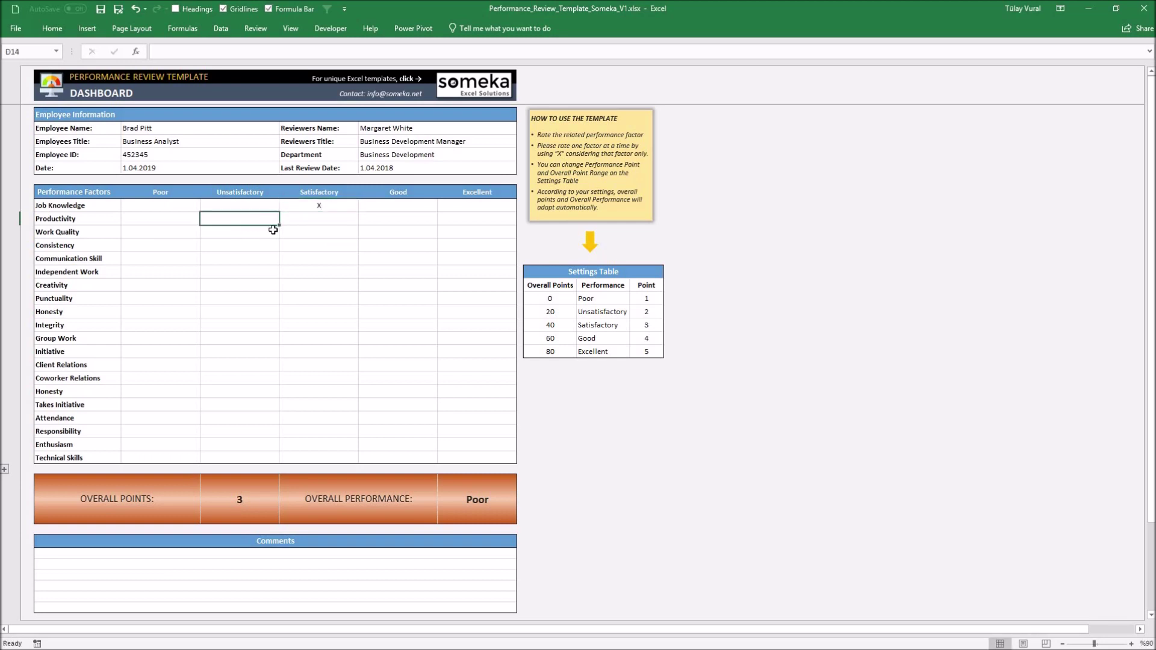
type("X")
left_click(386, 234)
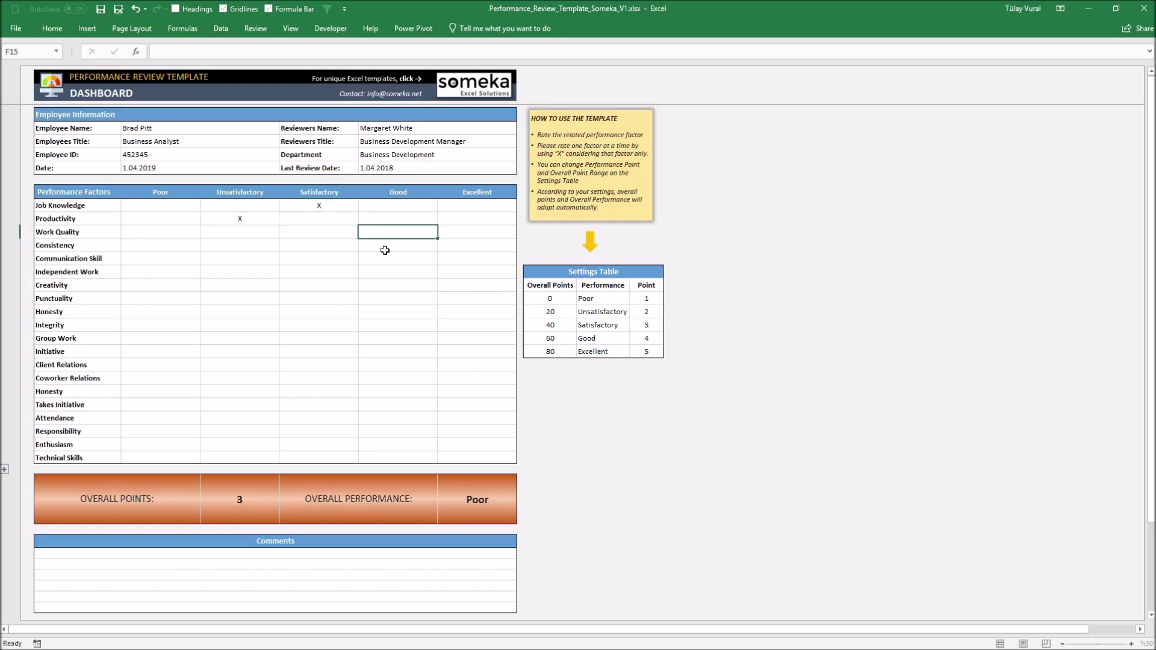
type("X")
Rate Consistency Satisfactory, Communication Excellent, Independent Work Satisfactory, Creativity Poor, and Honesty Satisfactory plus Good
left_click(316, 247)
type("X")
left_click(477, 259)
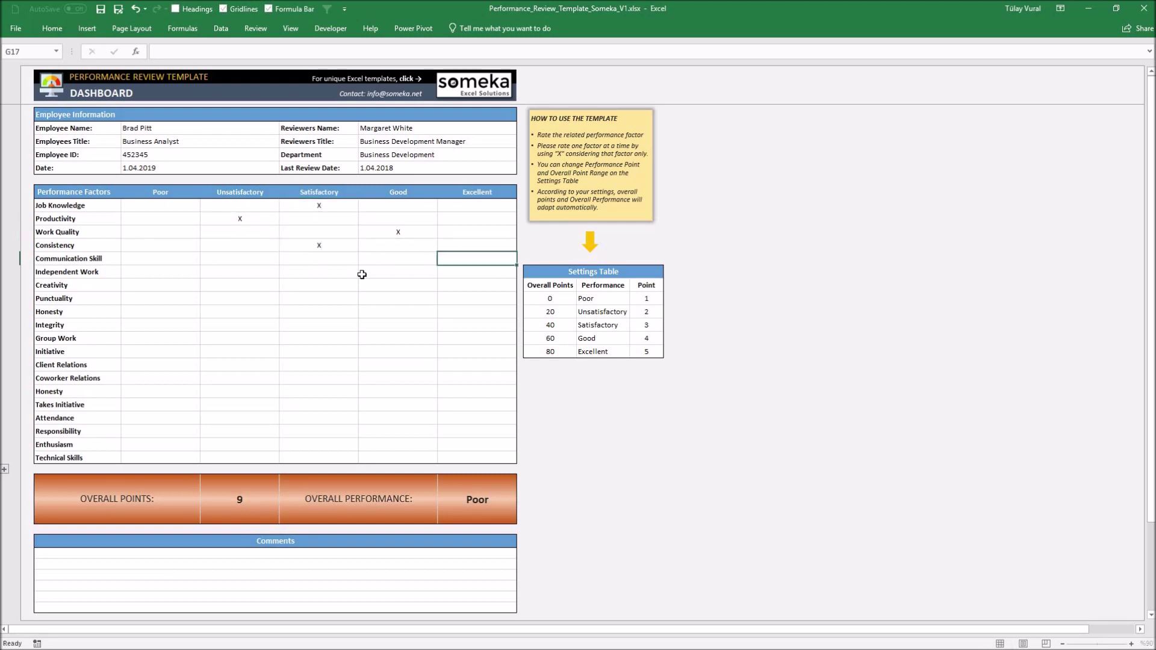
type("X")
left_click(319, 272)
type("X")
left_click(161, 286)
type("X")
left_click(328, 312)
type("X")
left_click(391, 311)
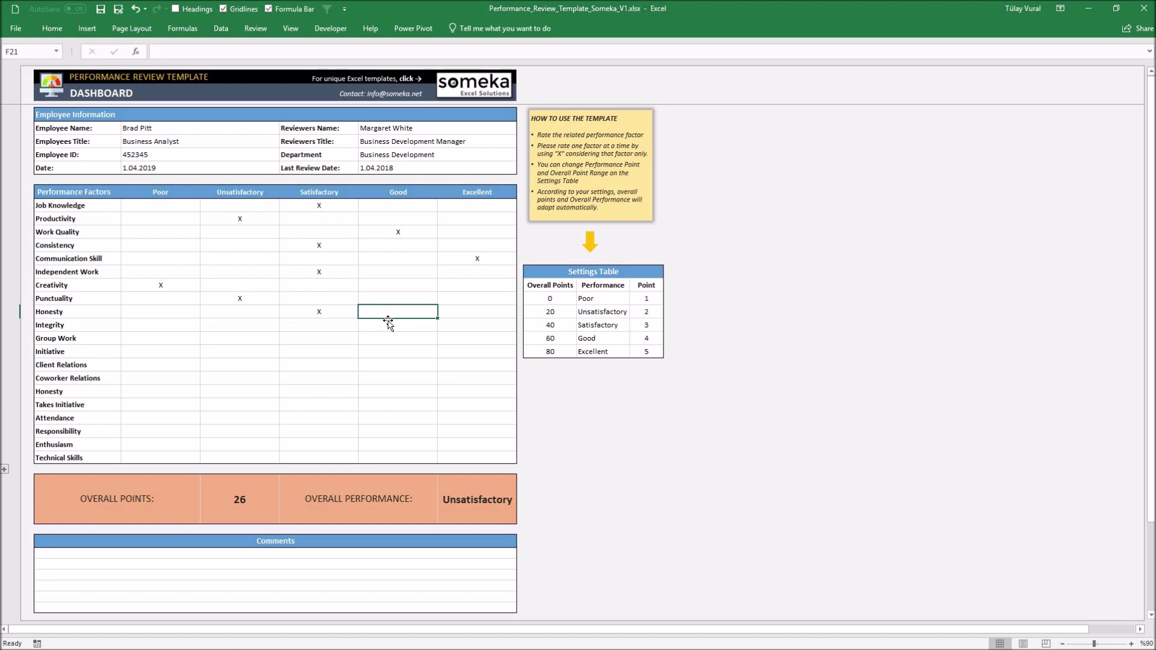
type("X")
key("Return")
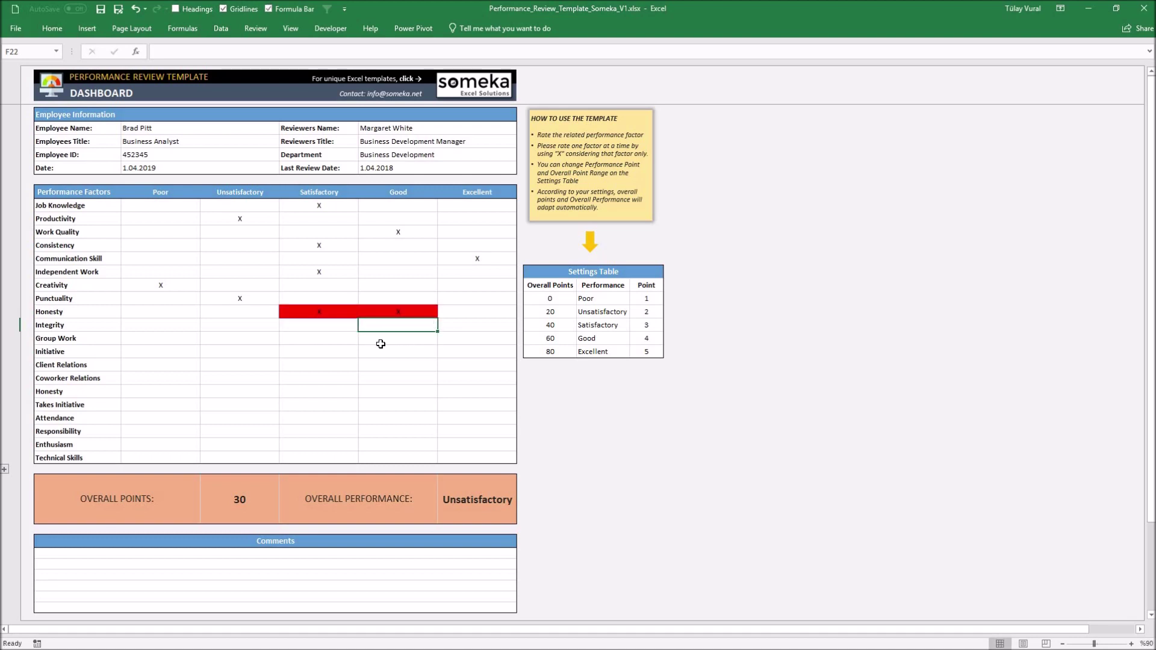
Undo the duplicate Honesty X, then mark Integrity Unsatisfactory, Group Work, and Initiative Satisfactory
key("ctrl+z")
left_click(252, 329)
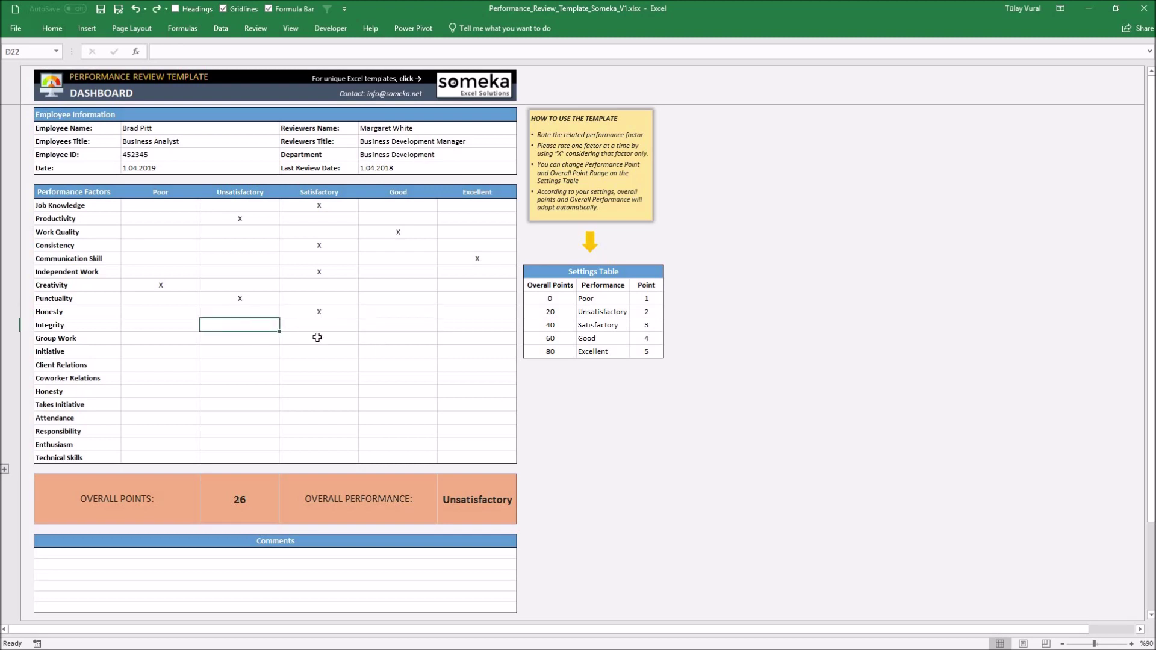
type("x")
key("BackSpace")
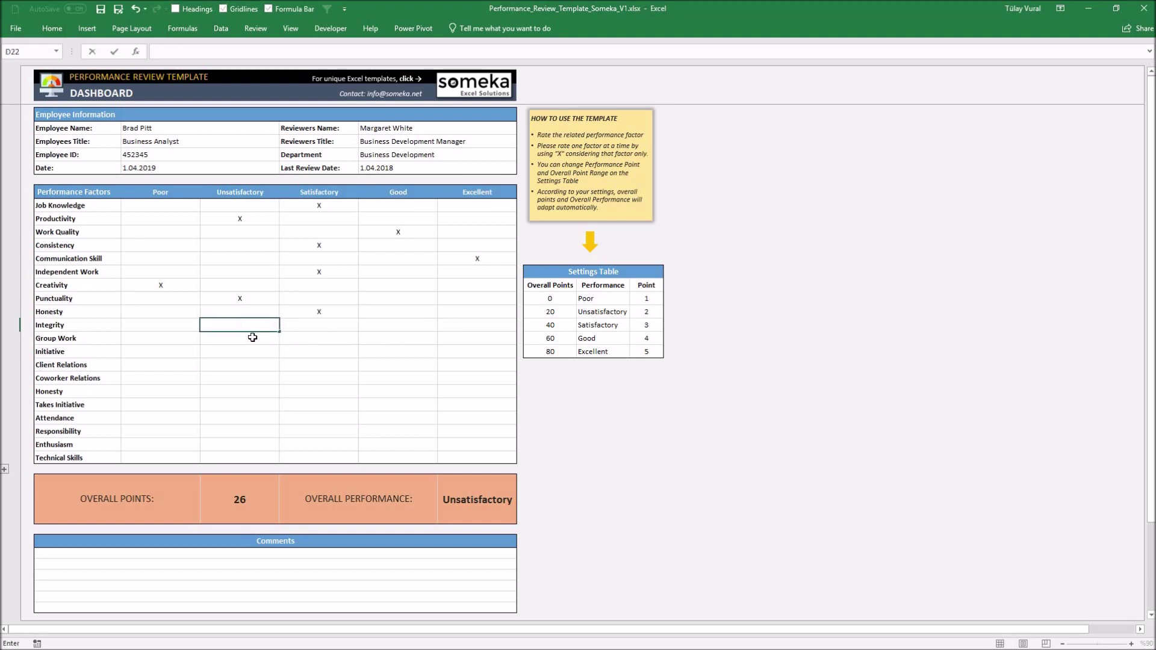
type("x")
left_click(371, 340)
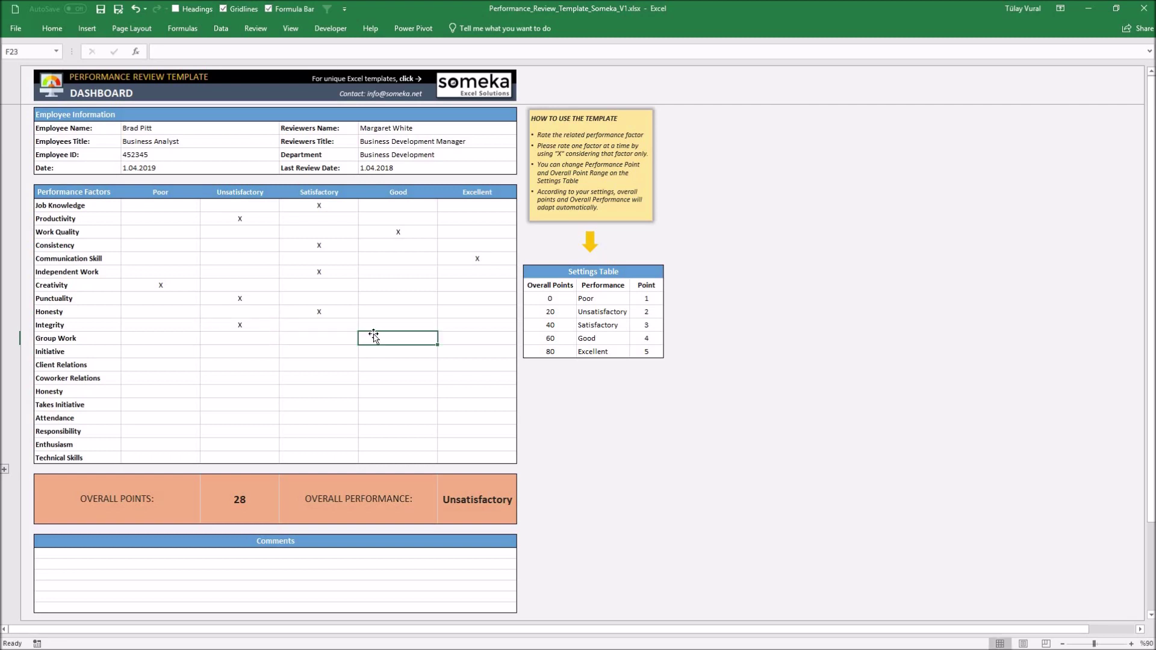
type("x")
left_click(319, 351)
type("x")
Rate Client Relations Poor, Coworker Relations Unsatisfactory, Attendance Good, Responsibility Satisfactory, Enthusiasm Good, Technical Skills Excellent
left_click(160, 364)
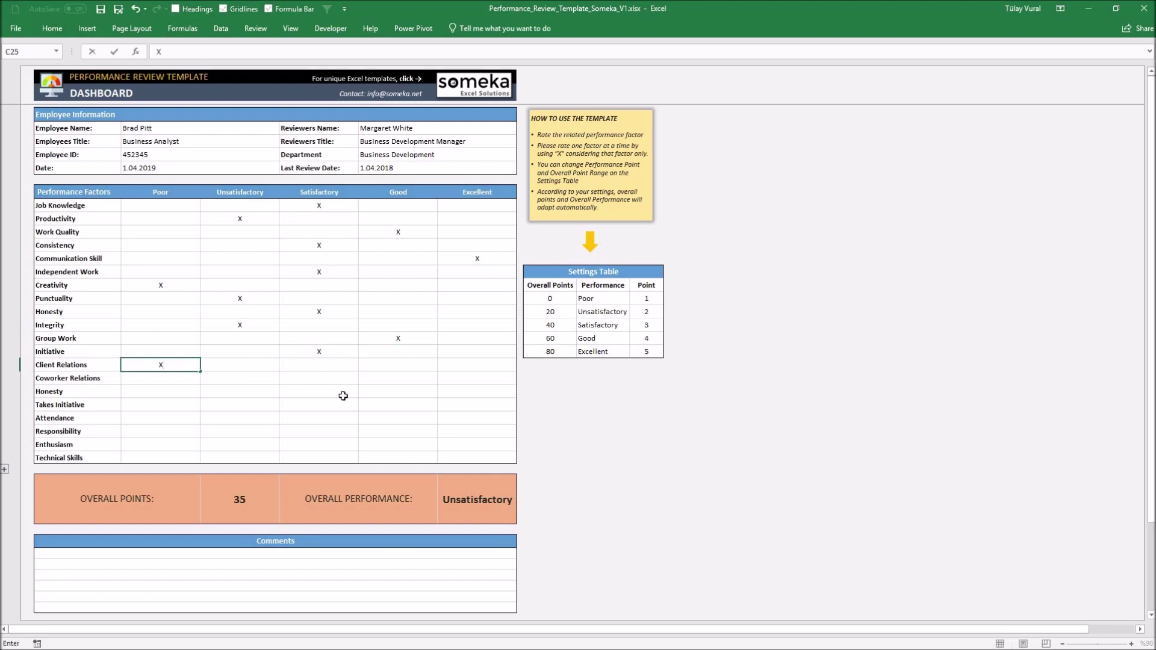
type("x")
left_click(239, 378)
type("x")
left_click(398, 391)
type("x")
left_click(398, 418)
type("x")
left_click(319, 431)
type("x")
left_click(476, 458)
type("x")
left_click(445, 380)
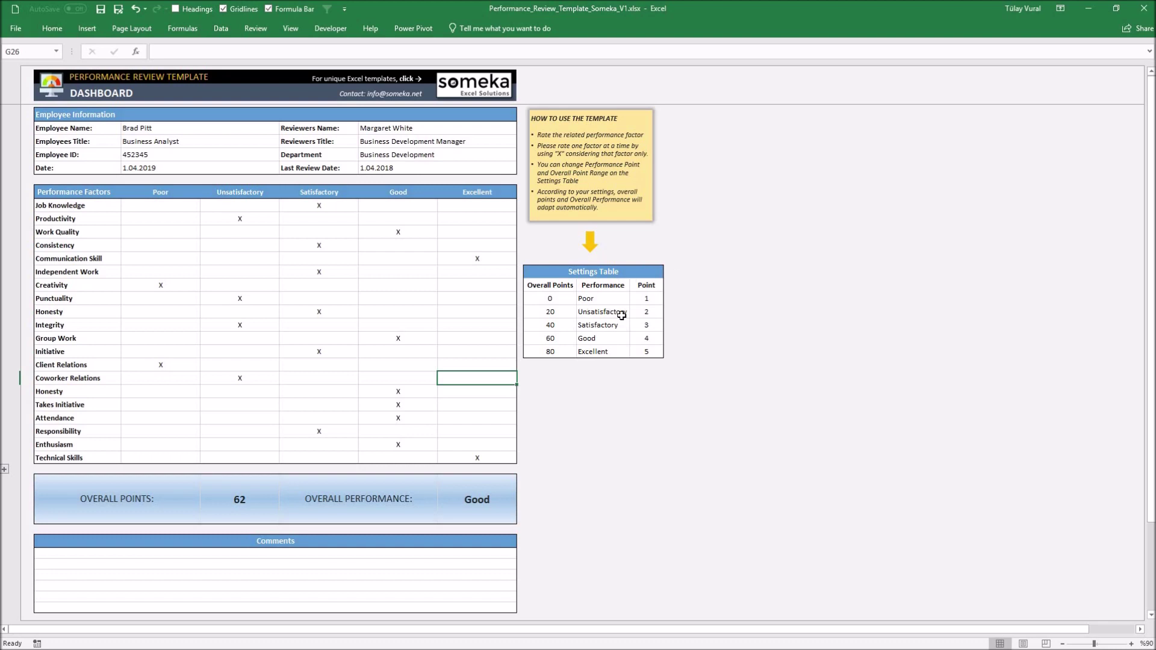
Raise the Good overall-points threshold in the Settings Table from 60 to 70
left_click(551, 341)
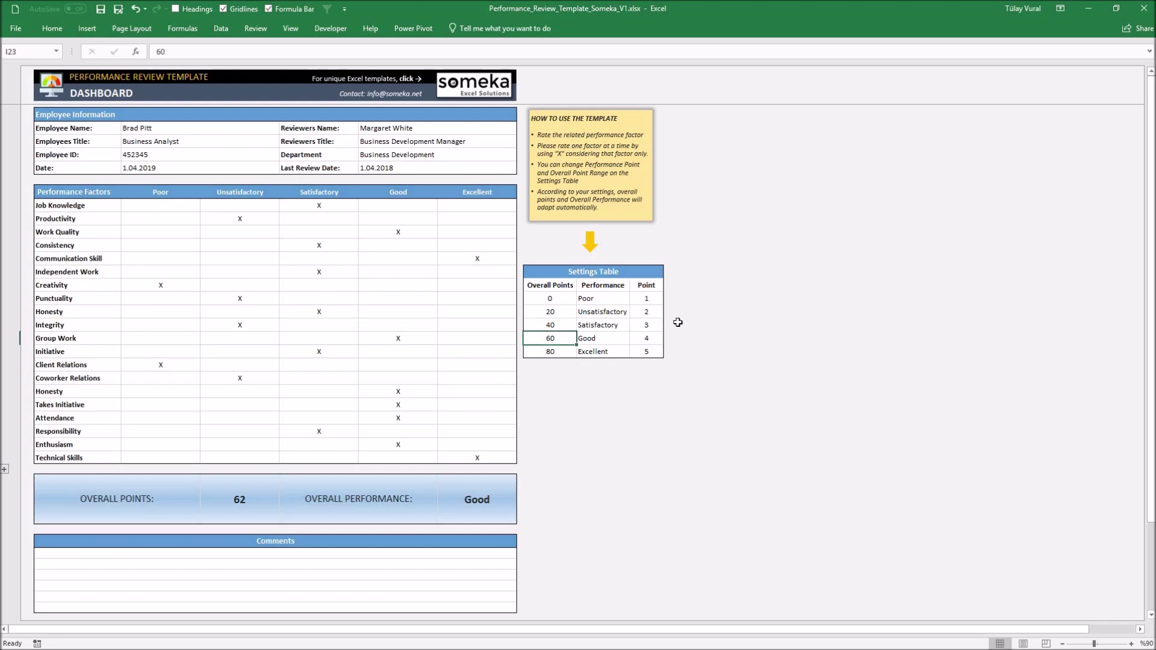
type("70")
key("Return")
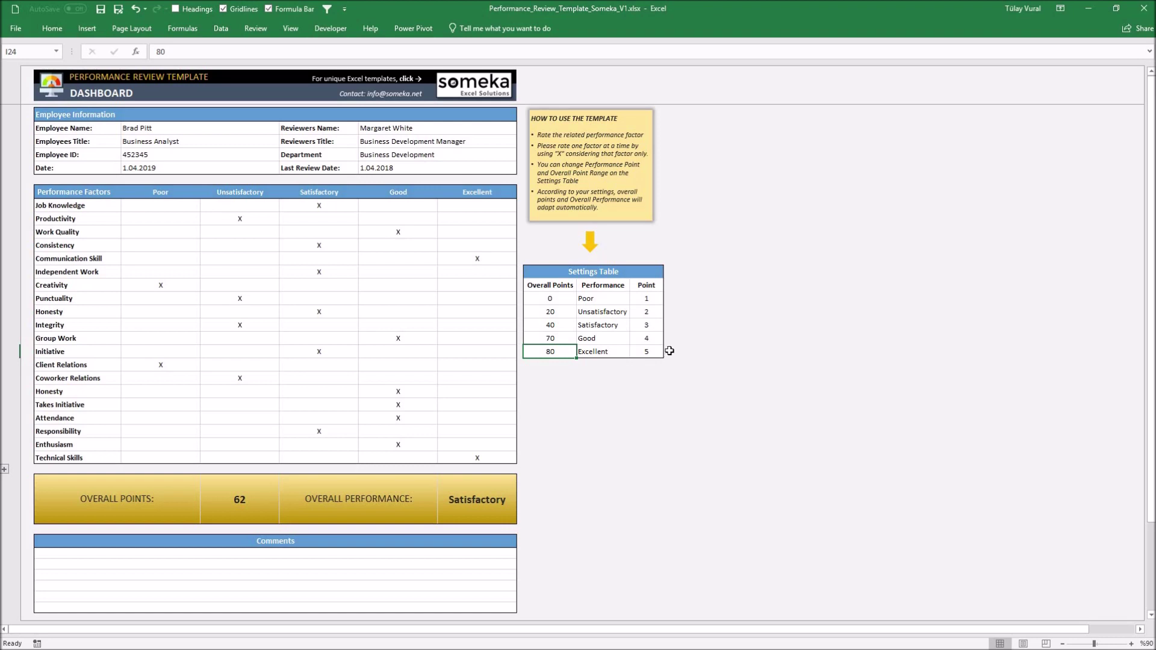
Set the Point column to 0, 1, 2, 3, 4 for Poor through Excellent
left_click(652, 296)
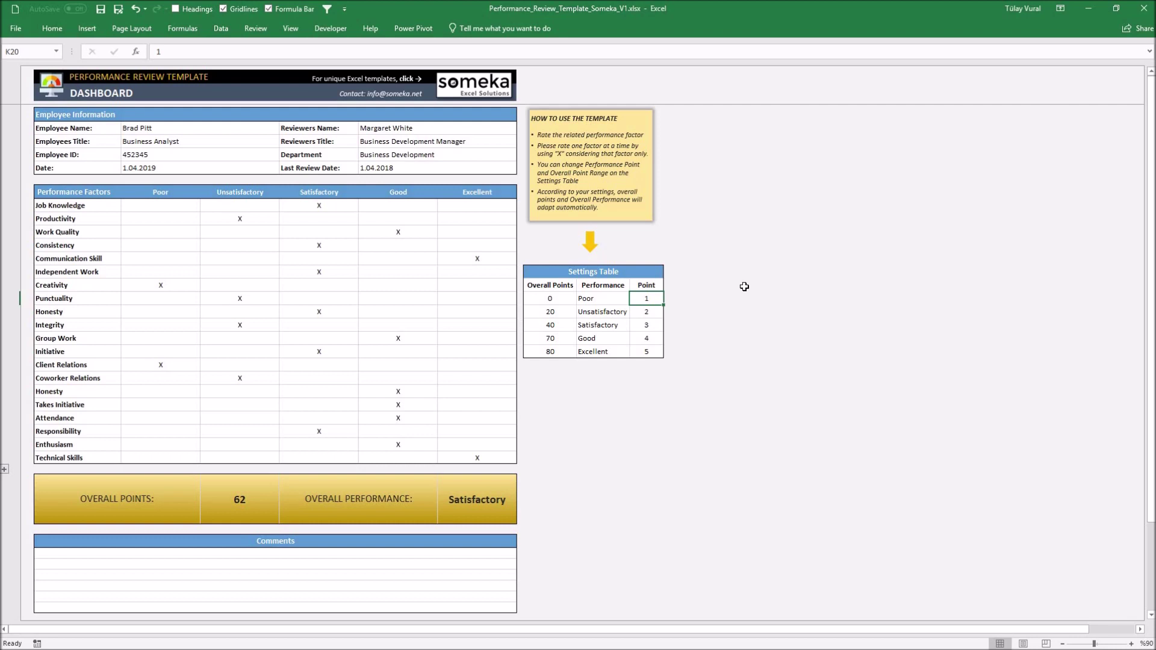
type("0 1 2 3 4")
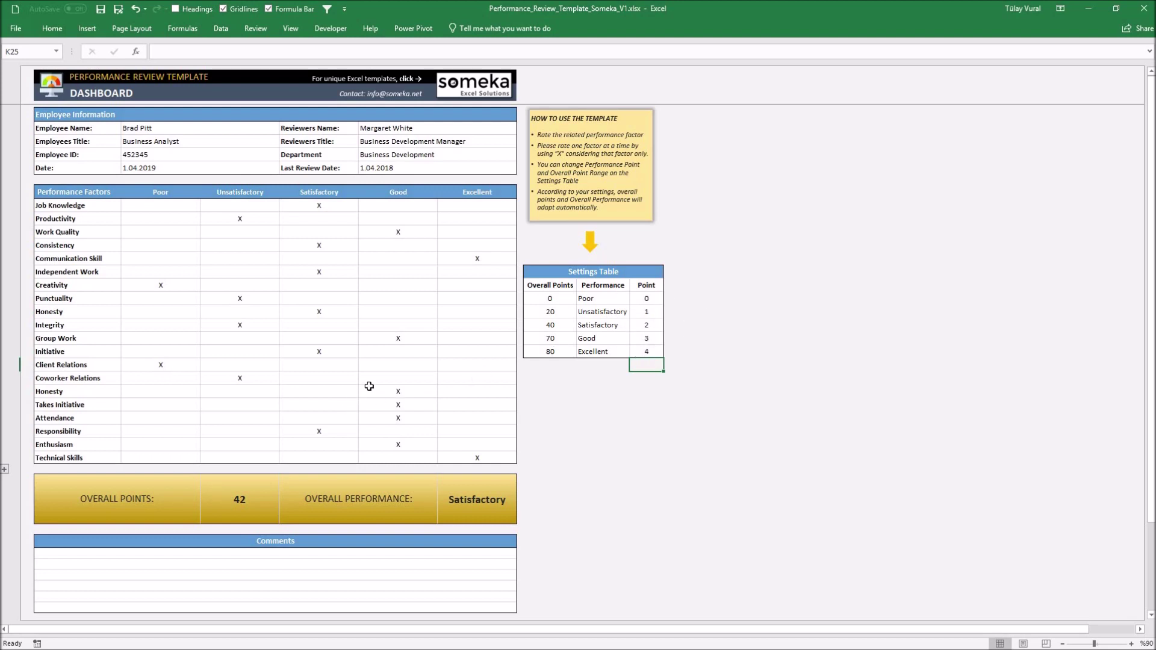
left_click(5, 470)
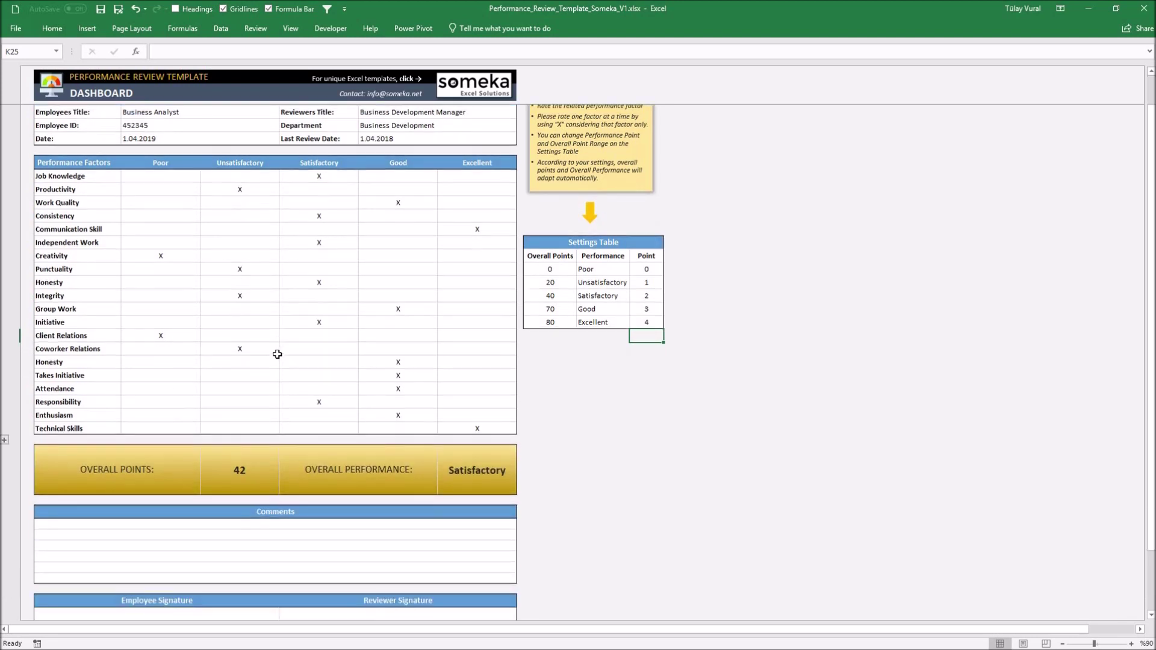
scroll(278, 354, "down", 1)
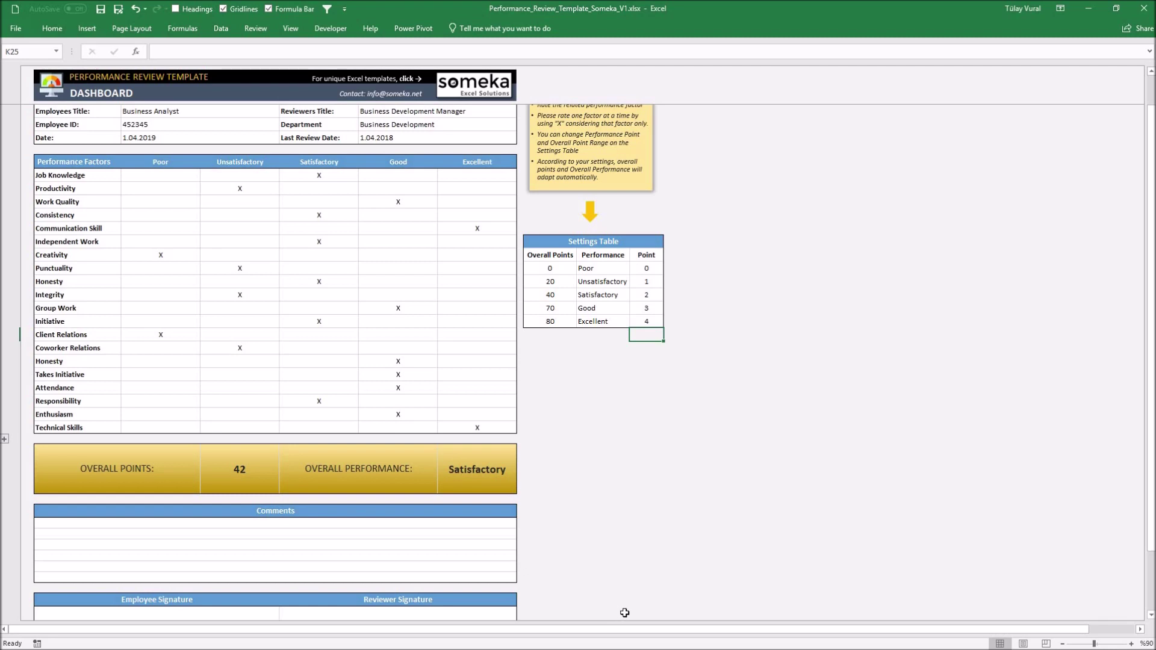
scroll(442, 593, "down", 2)
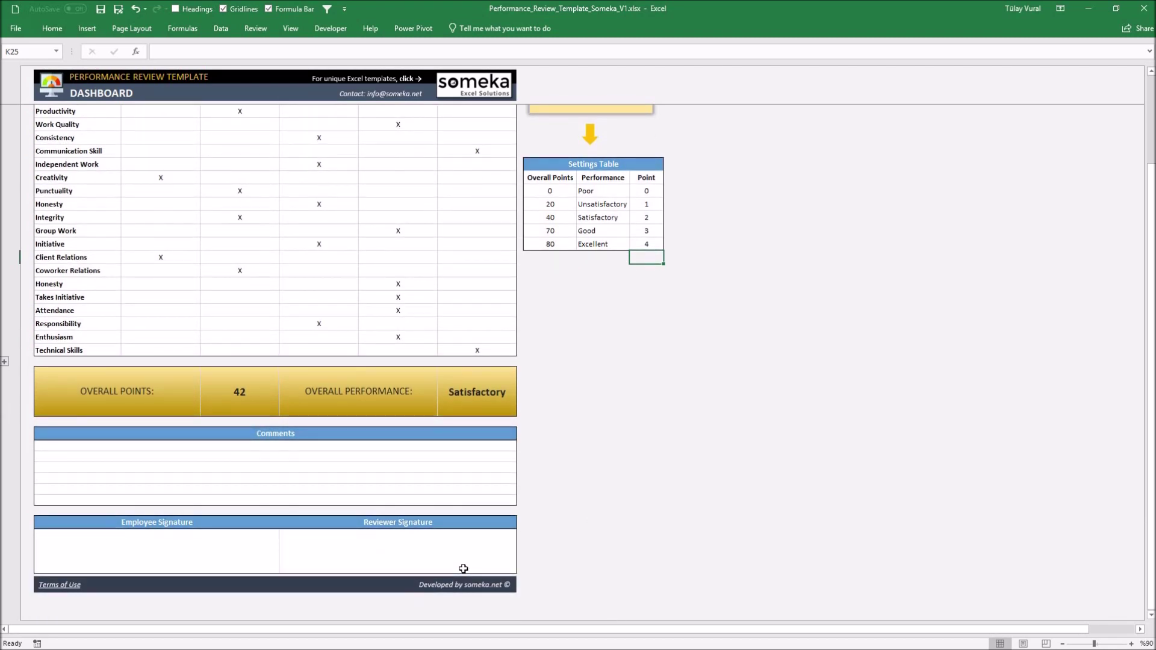
scroll(850, 375, "up", 3)
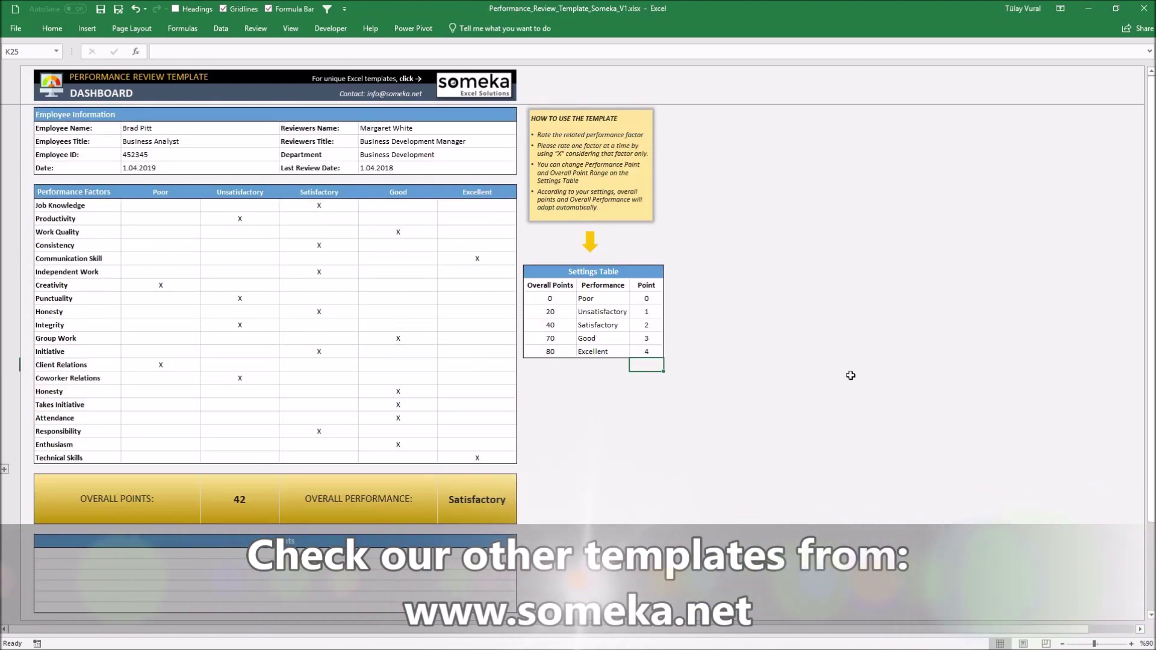